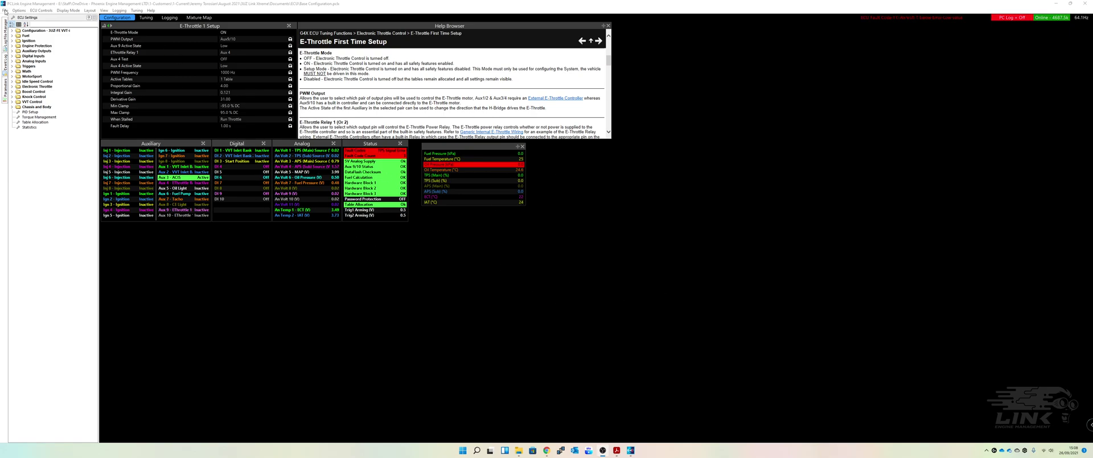
Step: Open the Xtreme default map from the Base Maps folder
{"action": "left_click", "coordinate": [5, 10]}
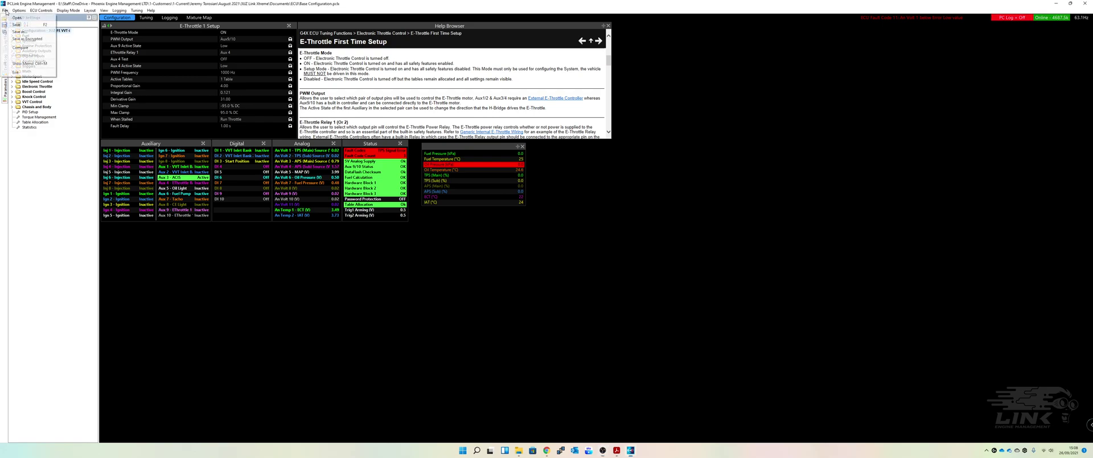
{"action": "left_click", "coordinate": [11, 18]}
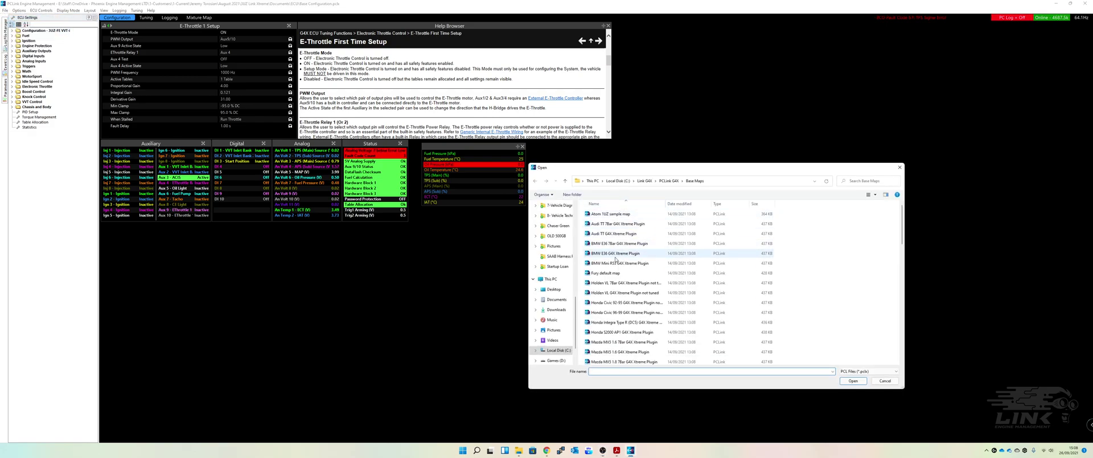
{"action": "scroll", "coordinate": [618, 262], "scroll_direction": "down", "scroll_amount": 6}
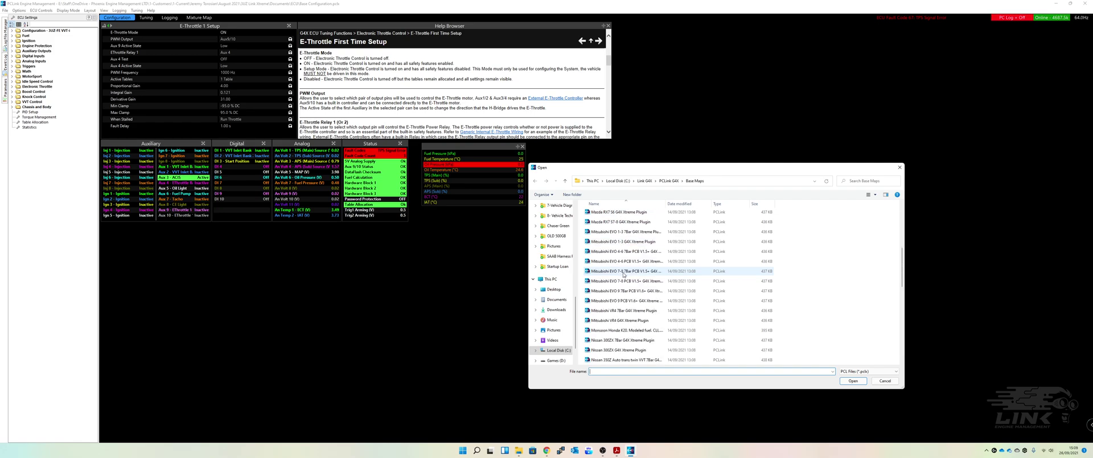
{"action": "scroll", "coordinate": [623, 274], "scroll_direction": "down", "scroll_amount": 7}
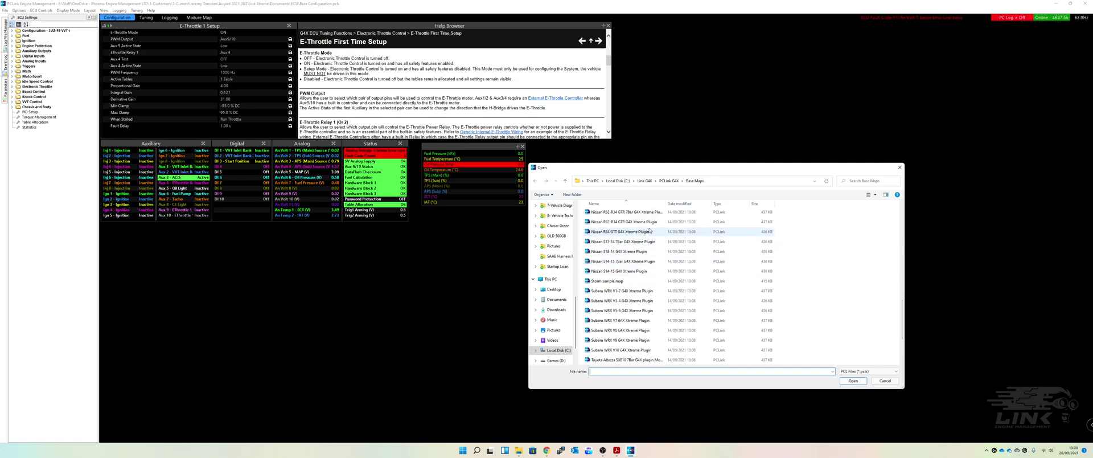
{"action": "scroll", "coordinate": [643, 262], "scroll_direction": "down", "scroll_amount": 3}
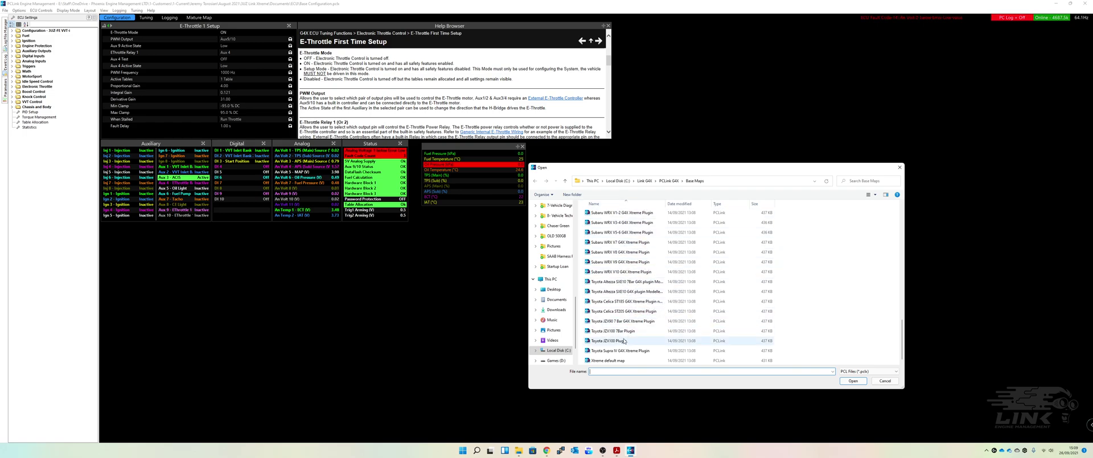
{"action": "left_click", "coordinate": [618, 361]}
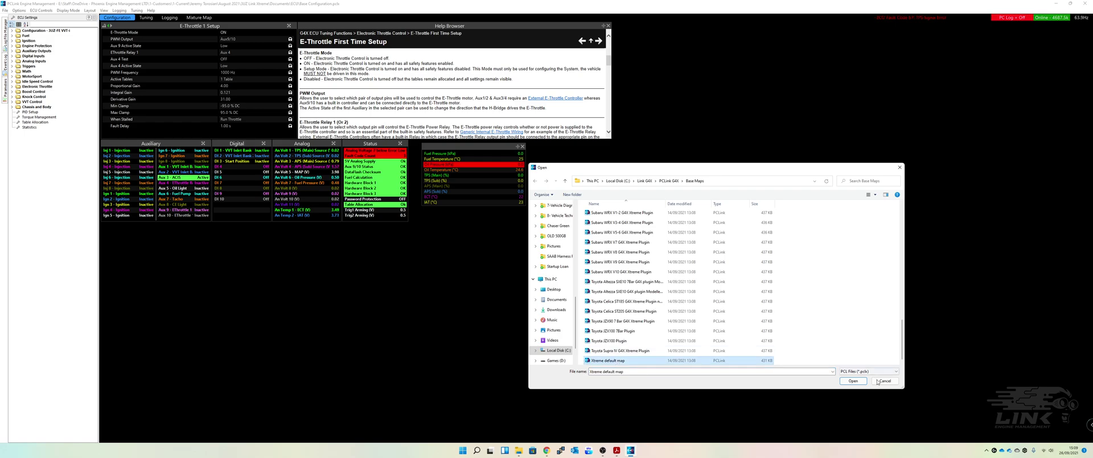
{"action": "left_click", "coordinate": [854, 381]}
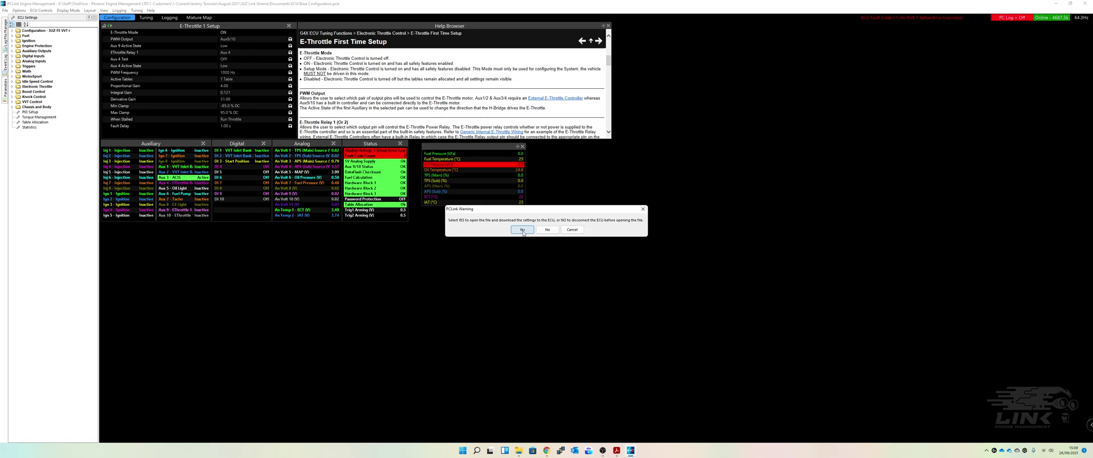
Step: Confirm downloading the Xtreme default map settings to the ECU
{"action": "left_click", "coordinate": [522, 229]}
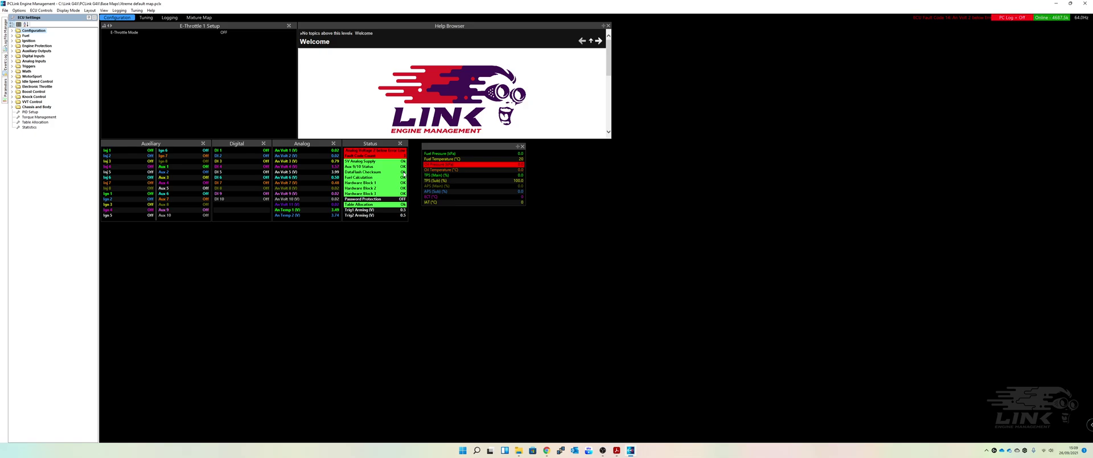
Step: Expand Engine Protection and Configuration to view the 8-cylinder, 4 Stroke engine configuration
{"action": "left_click", "coordinate": [13, 46]}
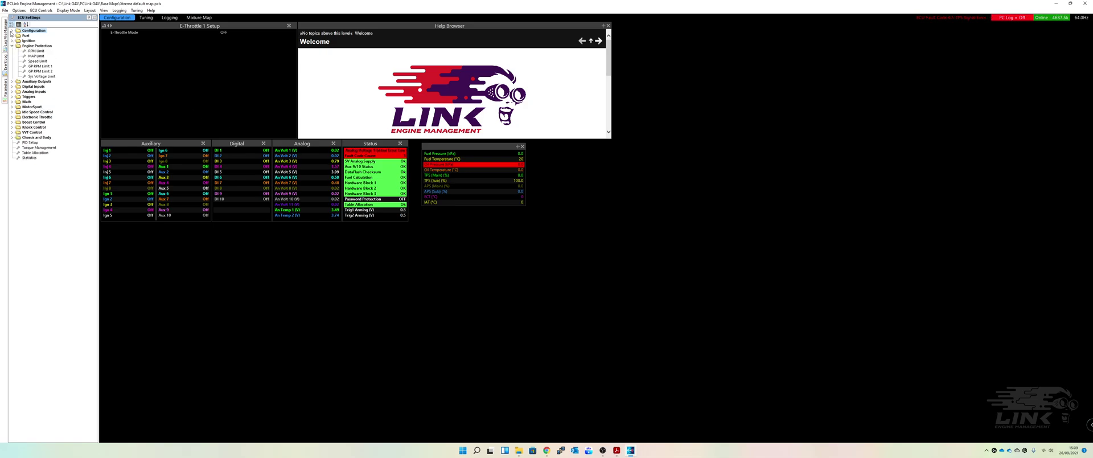
{"action": "left_click", "coordinate": [12, 31]}
{"action": "left_click", "coordinate": [26, 36]}
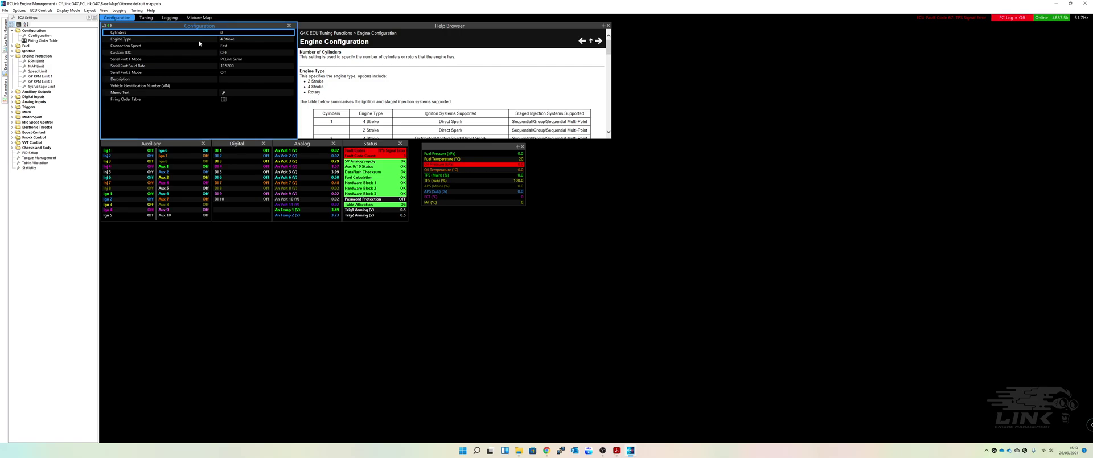
Step: Set the Fuel Main injection mode to Sequential and view the Fuel Equation Mode setting
{"action": "double_click", "coordinate": [23, 46]}
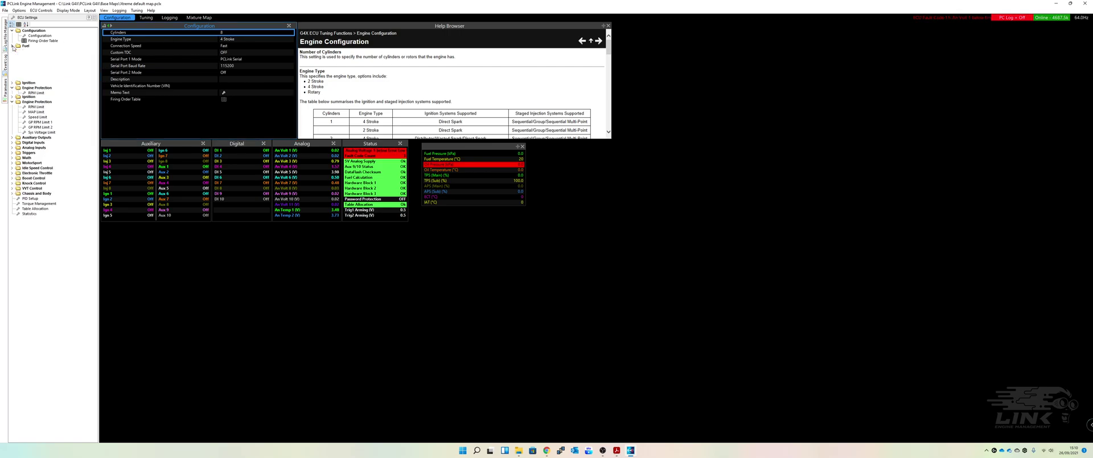
{"action": "double_click", "coordinate": [36, 51]}
{"action": "left_click", "coordinate": [36, 56]}
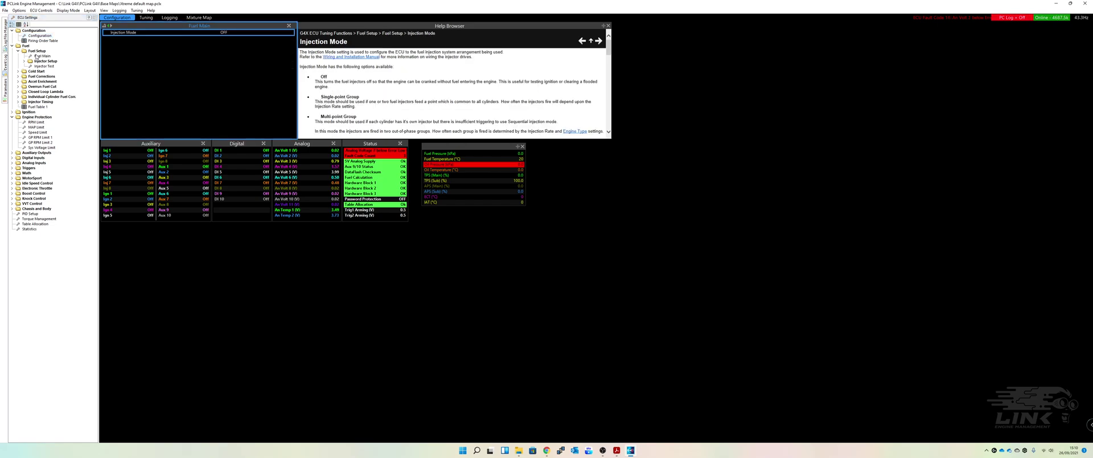
{"action": "double_click", "coordinate": [228, 34]}
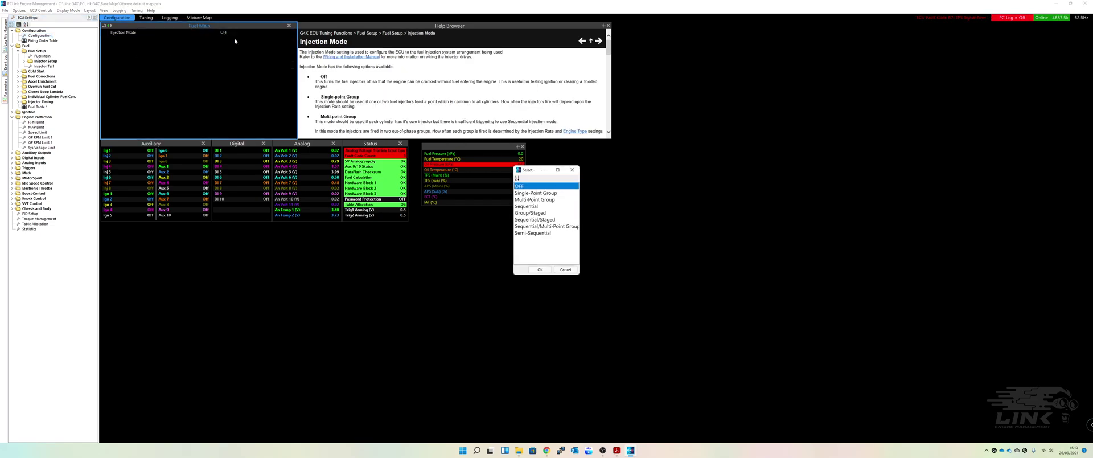
{"action": "left_click", "coordinate": [532, 206]}
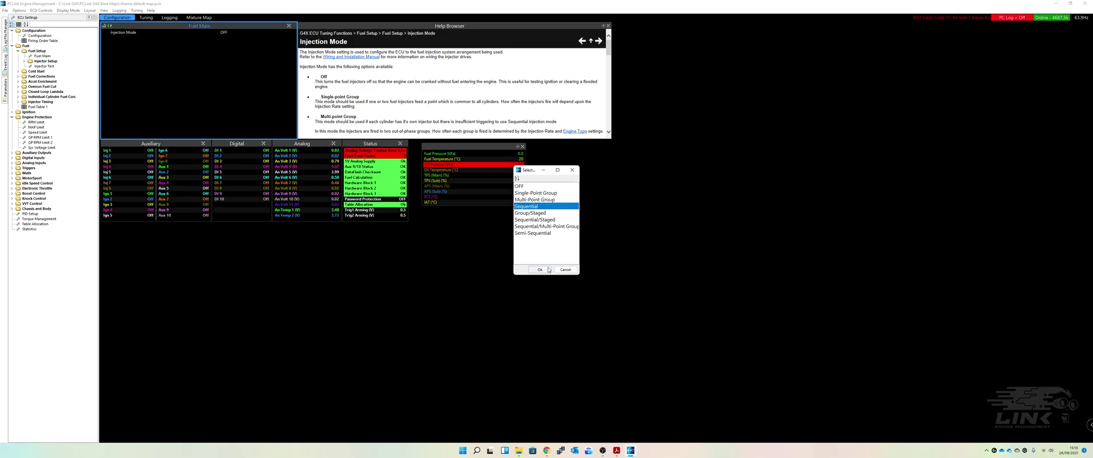
{"action": "left_click", "coordinate": [545, 269]}
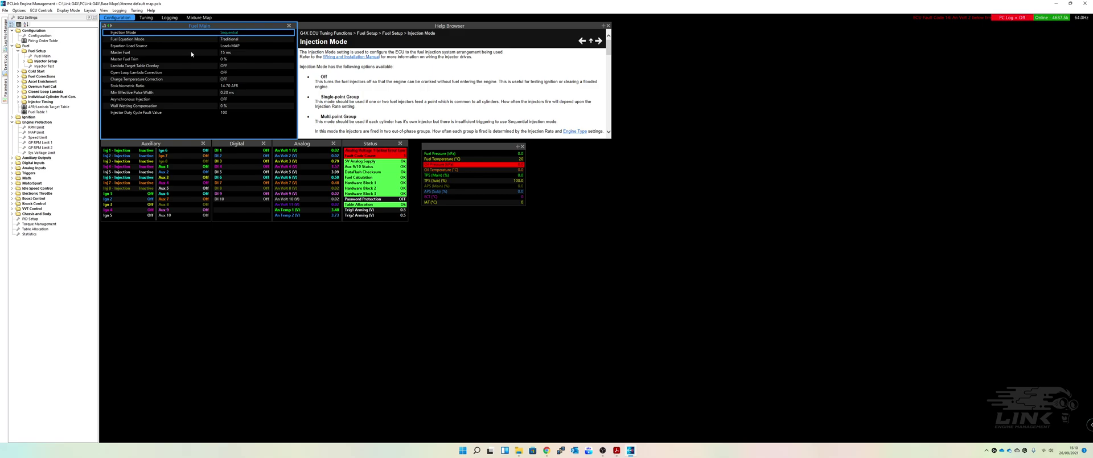
{"action": "double_click", "coordinate": [230, 42]}
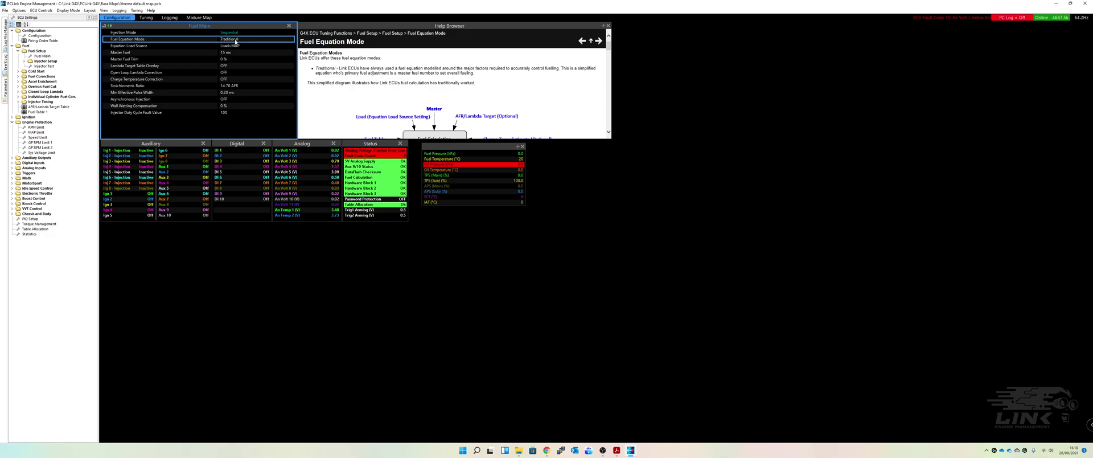
Step: Switch Fuel Equation Mode to Modelled, accepting the charge temperature table notice
{"action": "double_click", "coordinate": [236, 41]}
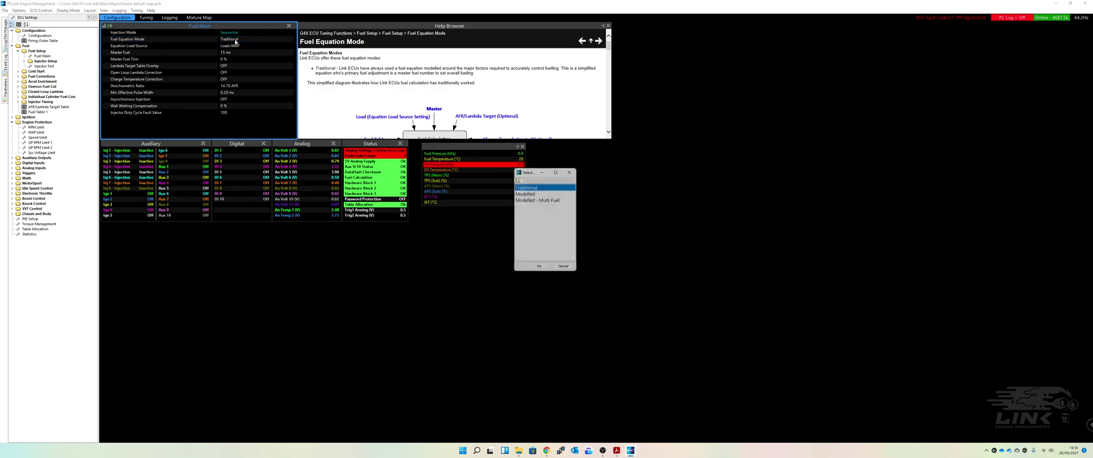
{"action": "double_click", "coordinate": [524, 193]}
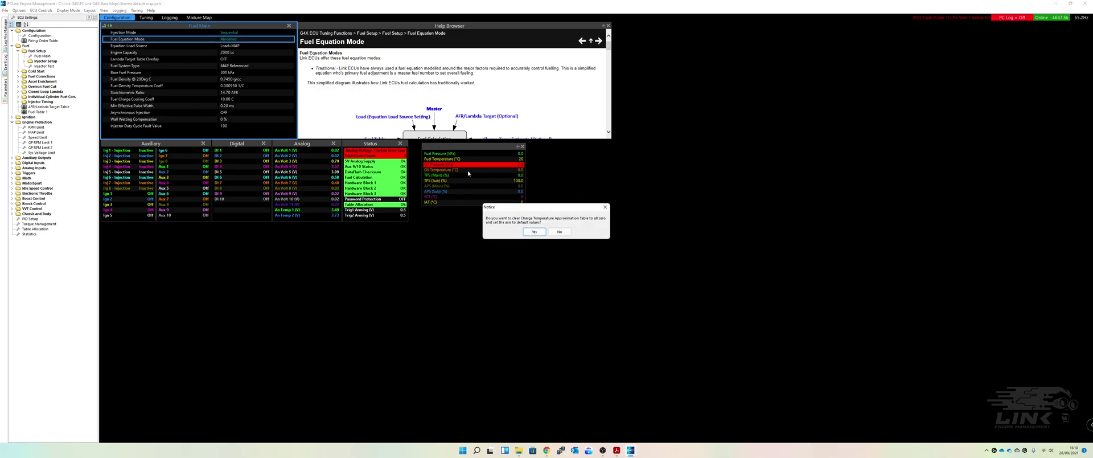
{"action": "left_click", "coordinate": [528, 229]}
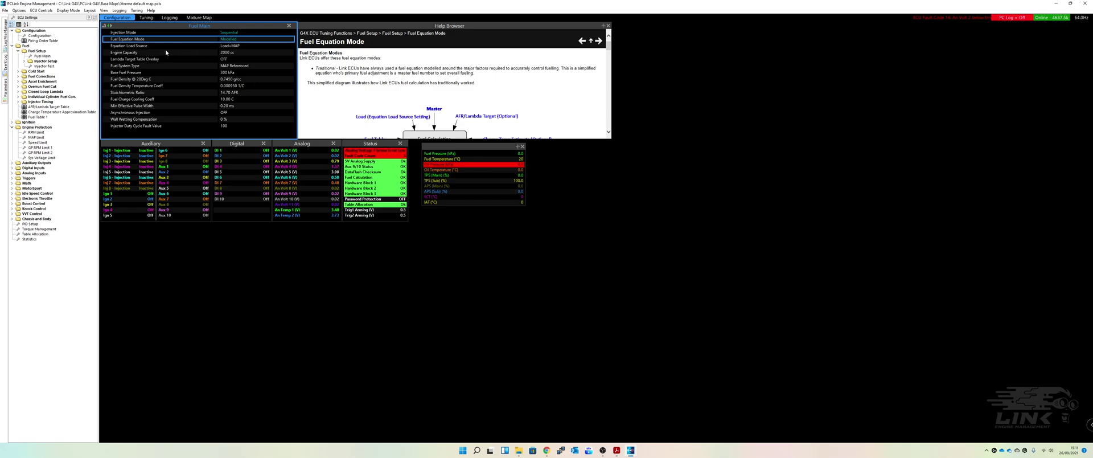
Step: Keep Fuel System Type as MAP Referenced and return Fuel Equation Mode to Traditional
{"action": "double_click", "coordinate": [244, 69]}
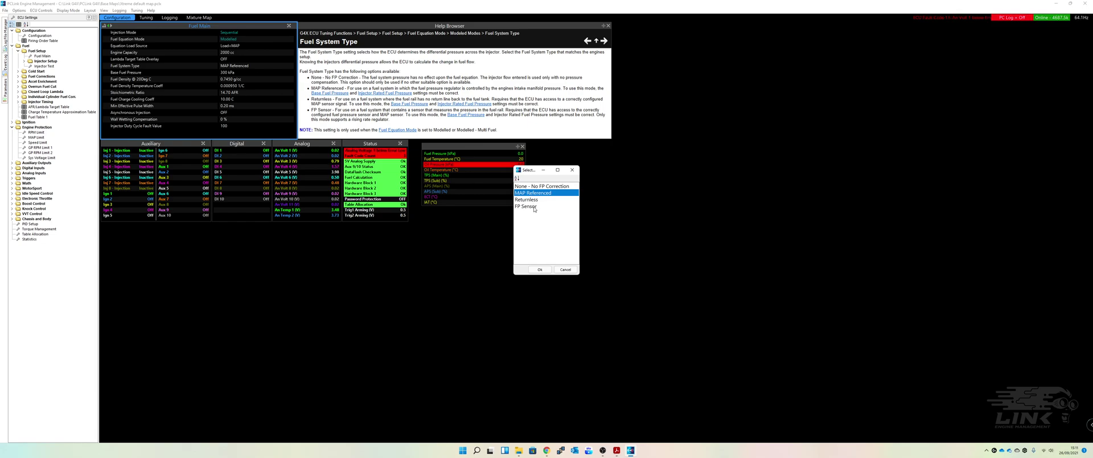
{"action": "left_click", "coordinate": [565, 270]}
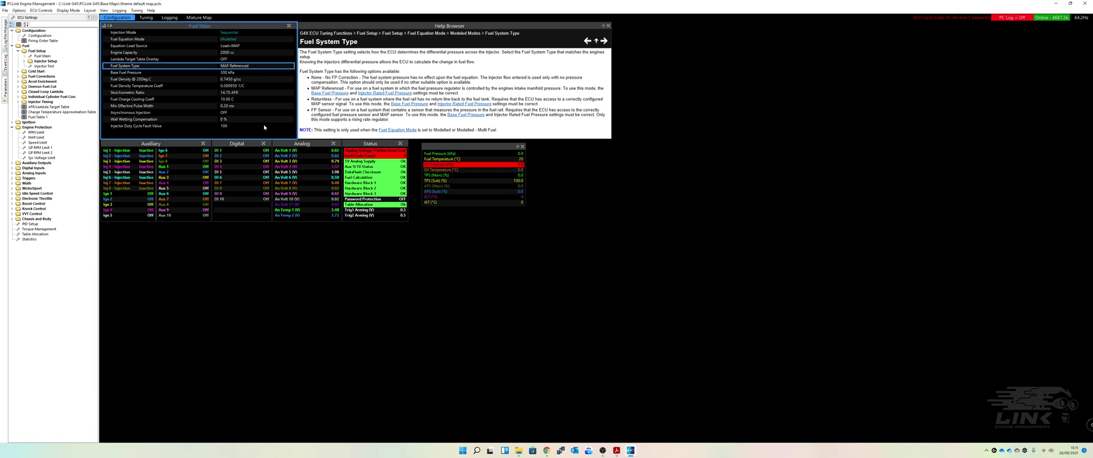
{"action": "double_click", "coordinate": [238, 41]}
{"action": "double_click", "coordinate": [534, 187]}
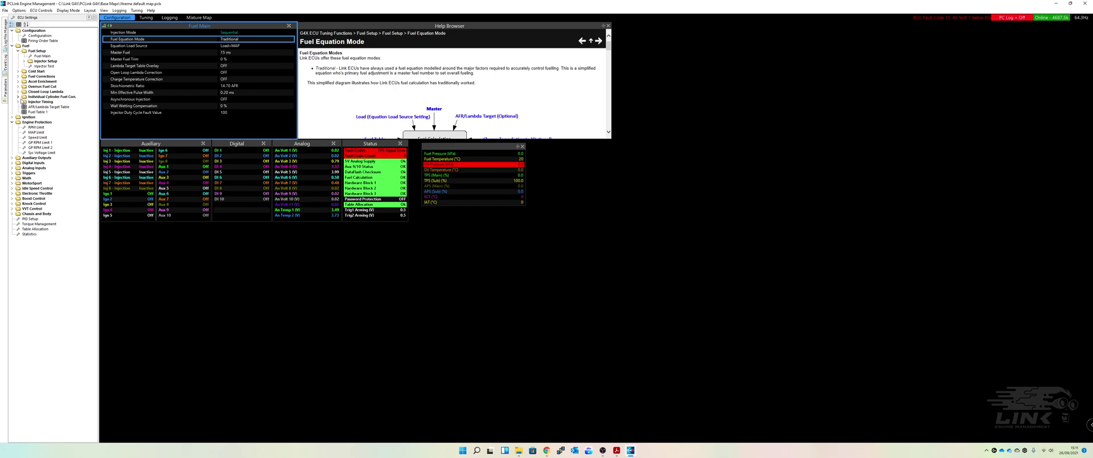
Step: Review Fuel Table 1, then bring up the Injector Test settings showing Injector Test OFF
{"action": "left_click", "coordinate": [36, 112]}
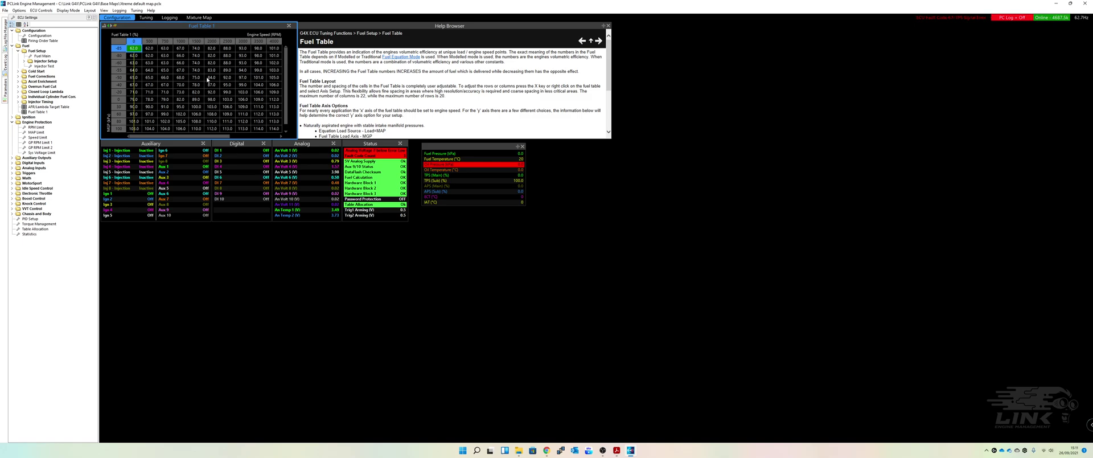
{"action": "left_click", "coordinate": [28, 60]}
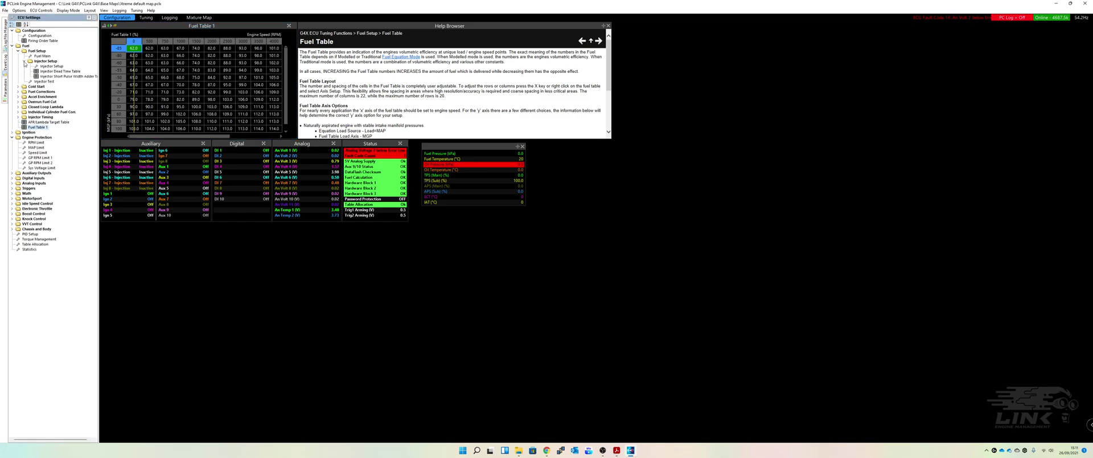
{"action": "left_click", "coordinate": [28, 60]}
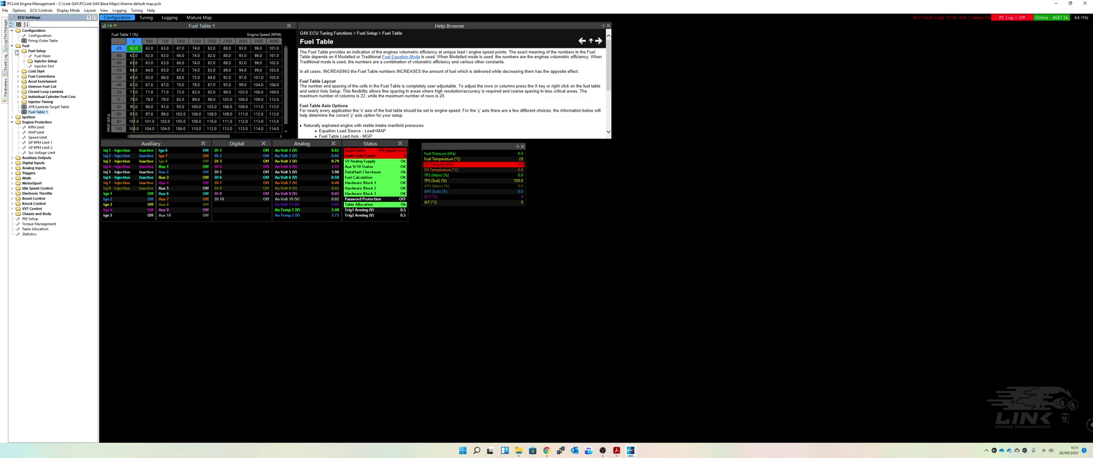
{"action": "left_click", "coordinate": [18, 51]}
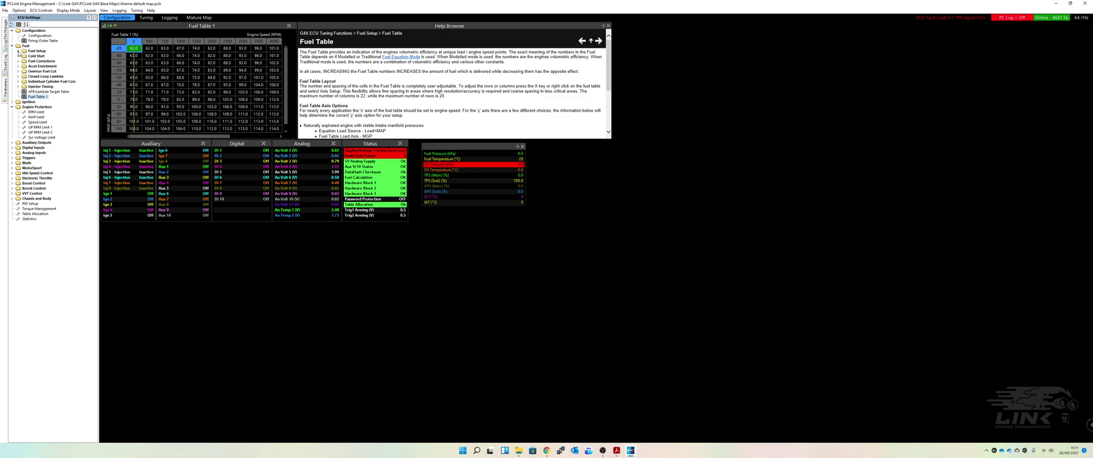
{"action": "left_click", "coordinate": [18, 51]}
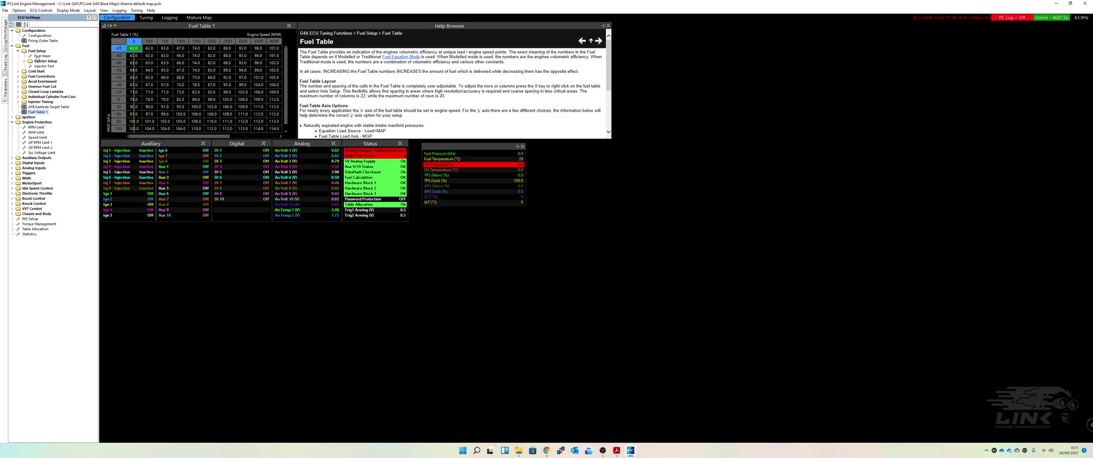
{"action": "double_click", "coordinate": [38, 56]}
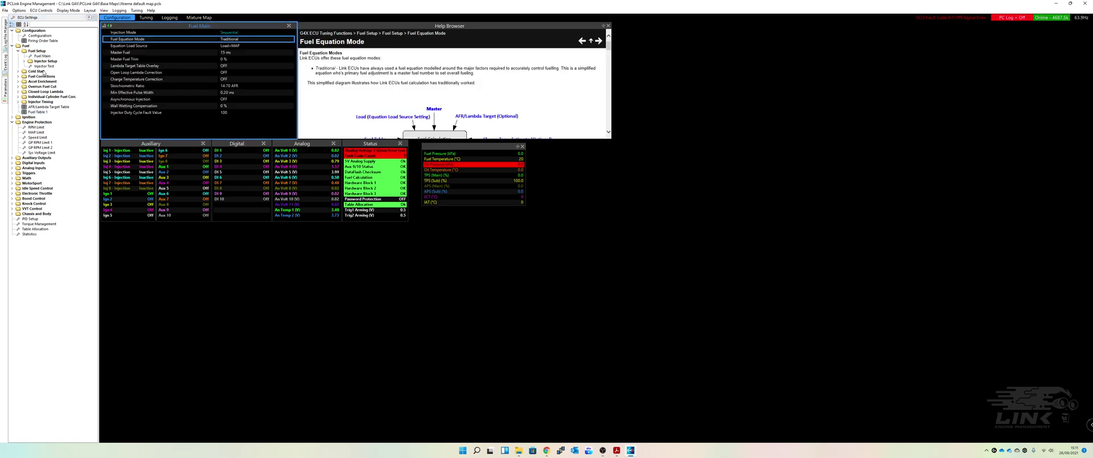
{"action": "double_click", "coordinate": [44, 66]}
Step: View Injector Setup and its Dead Time Table, then collapse the Injector Setup and Fuel Setup nodes
{"action": "double_click", "coordinate": [45, 60]}
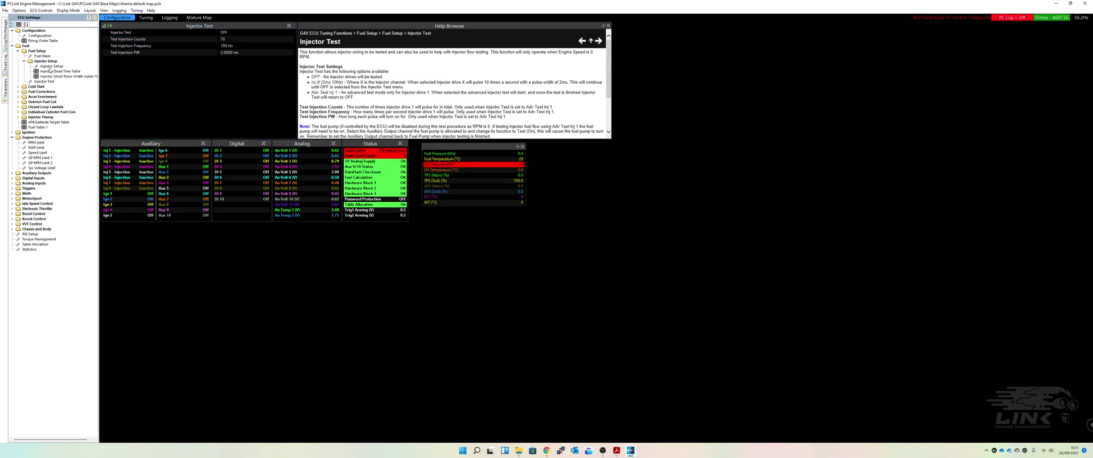
{"action": "double_click", "coordinate": [50, 67]}
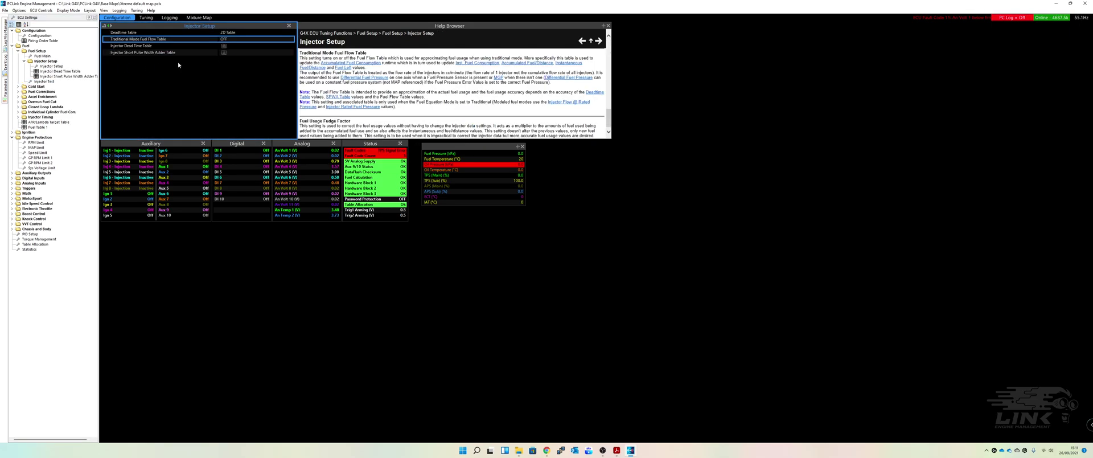
{"action": "double_click", "coordinate": [59, 71]}
{"action": "double_click", "coordinate": [40, 66]}
{"action": "left_click", "coordinate": [24, 61]}
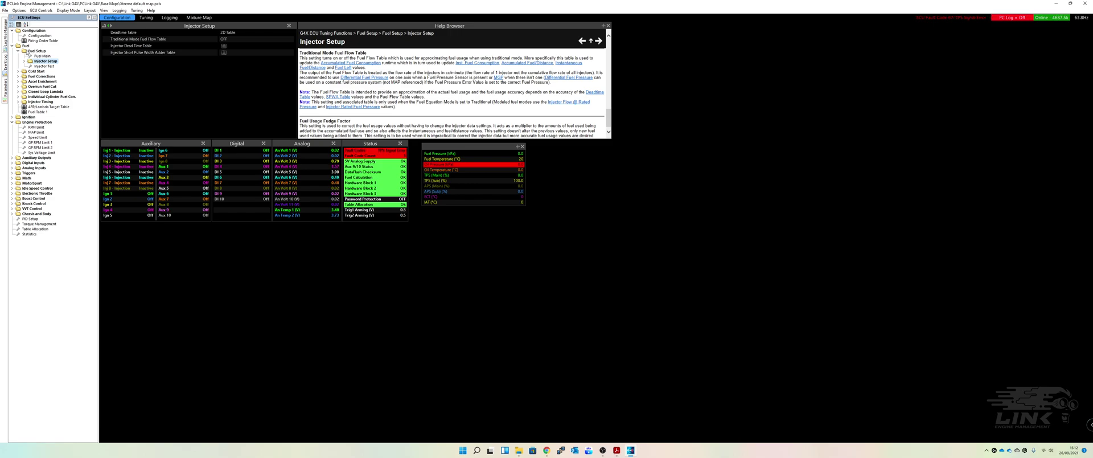
{"action": "left_click", "coordinate": [19, 51]}
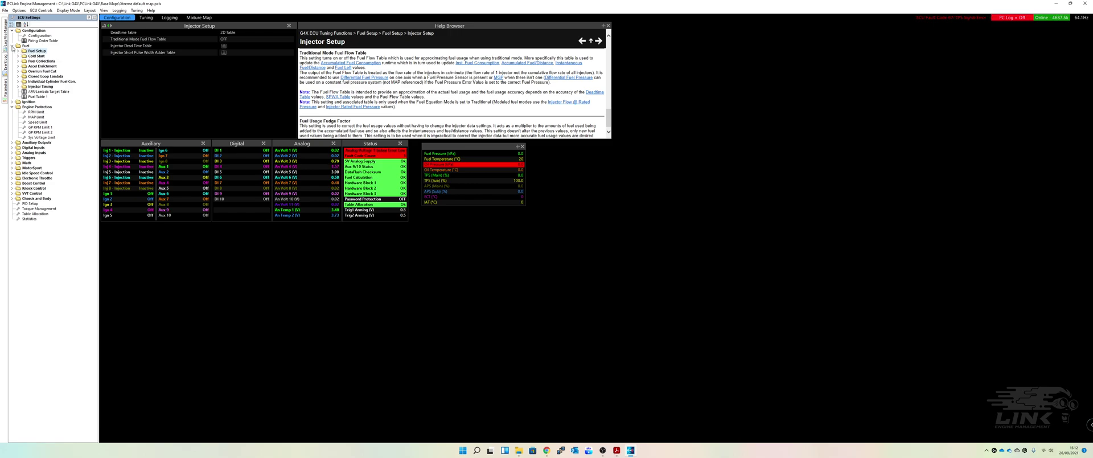
Step: Collapse the Fuel, Engine Protection and Configuration categories in the ECU Settings tree
{"action": "left_click", "coordinate": [12, 46]}
{"action": "left_click", "coordinate": [12, 56]}
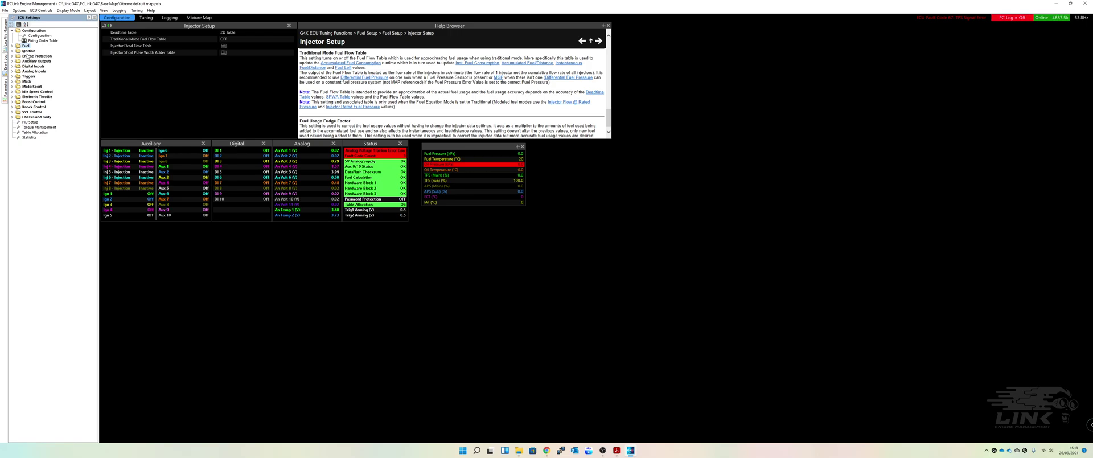
{"action": "left_click", "coordinate": [12, 31]}
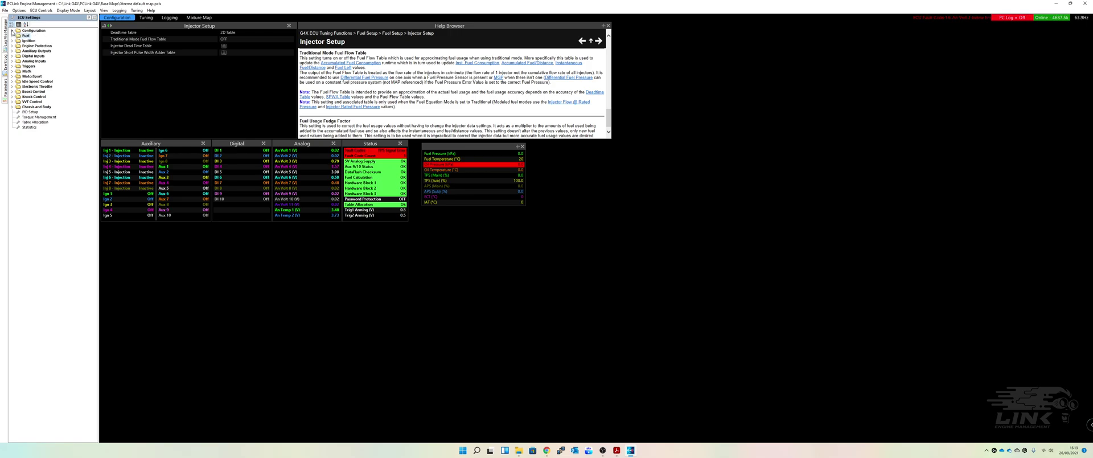